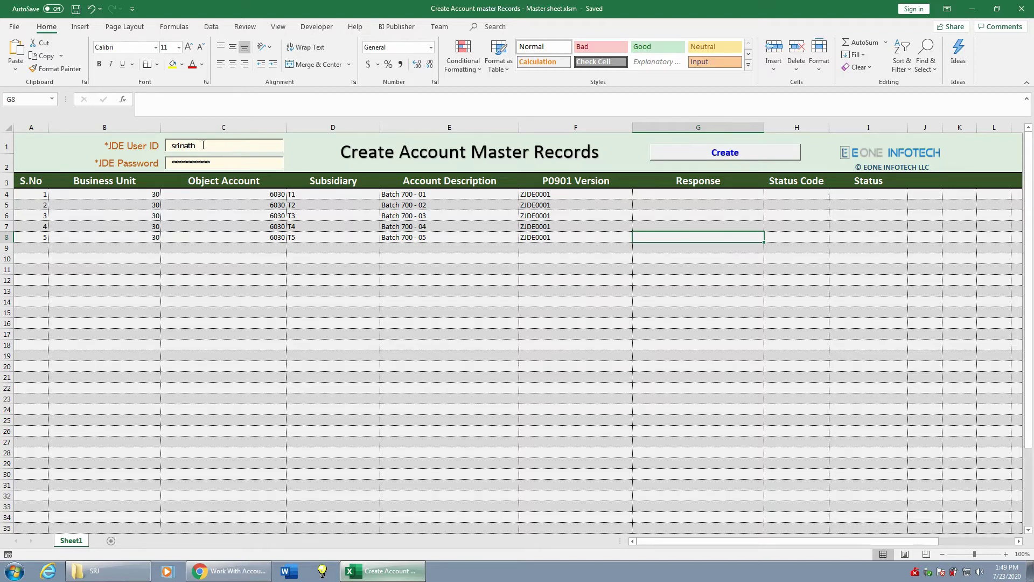
Fill the JDE User ID and Password cells on the account sheet.
click(201, 145)
click(212, 162)
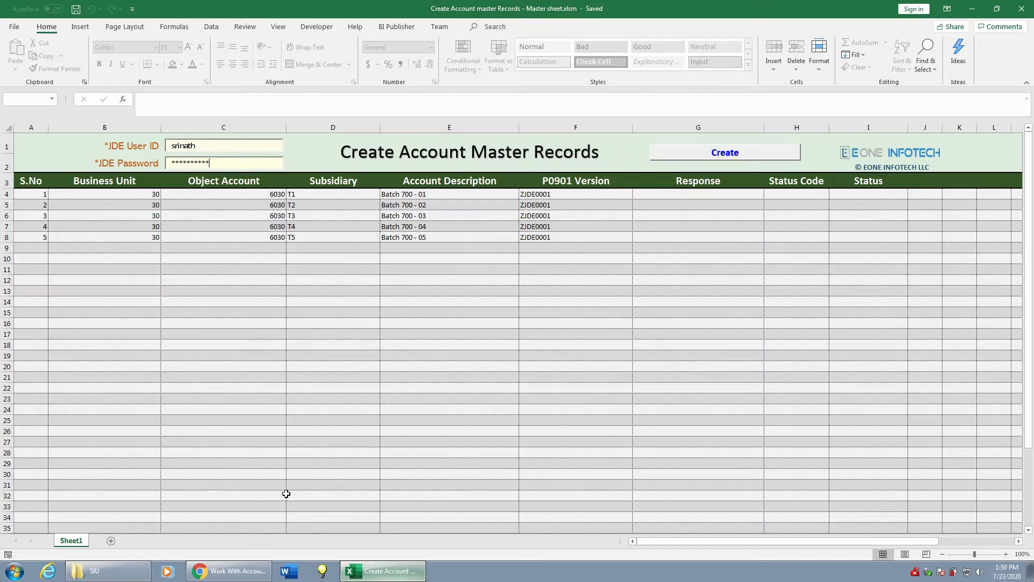
mouse_move(230, 572)
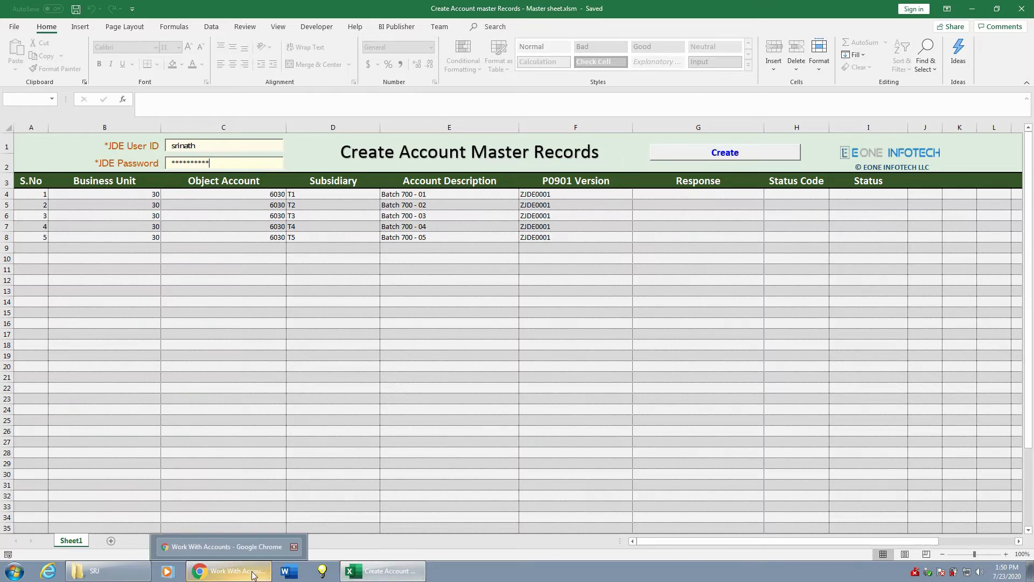
Search Work With Accounts for description *Batch 700* (no records) and return to Excel.
click(253, 575)
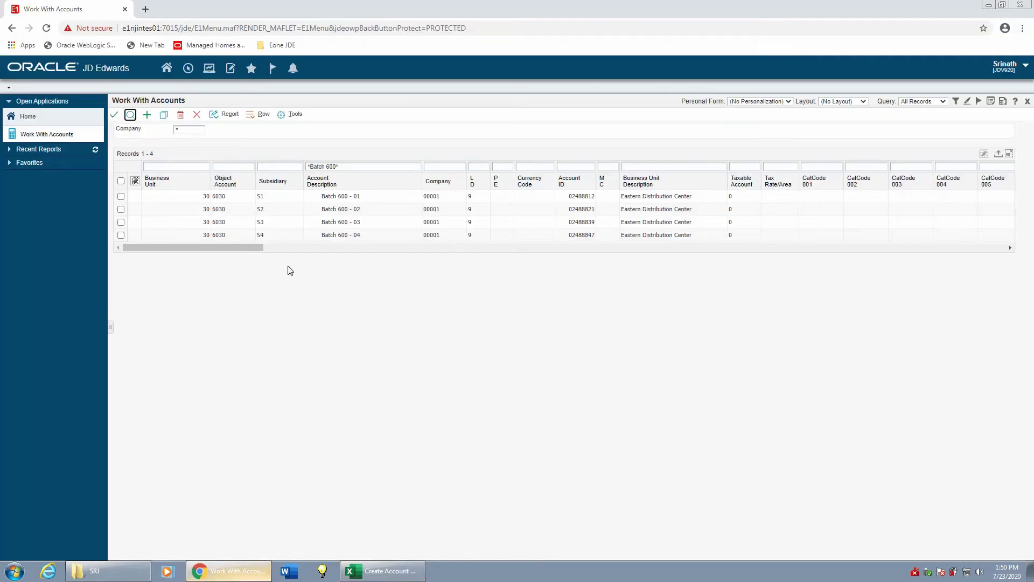
click(332, 167)
key(BackSpace)
text(7)
click(132, 115)
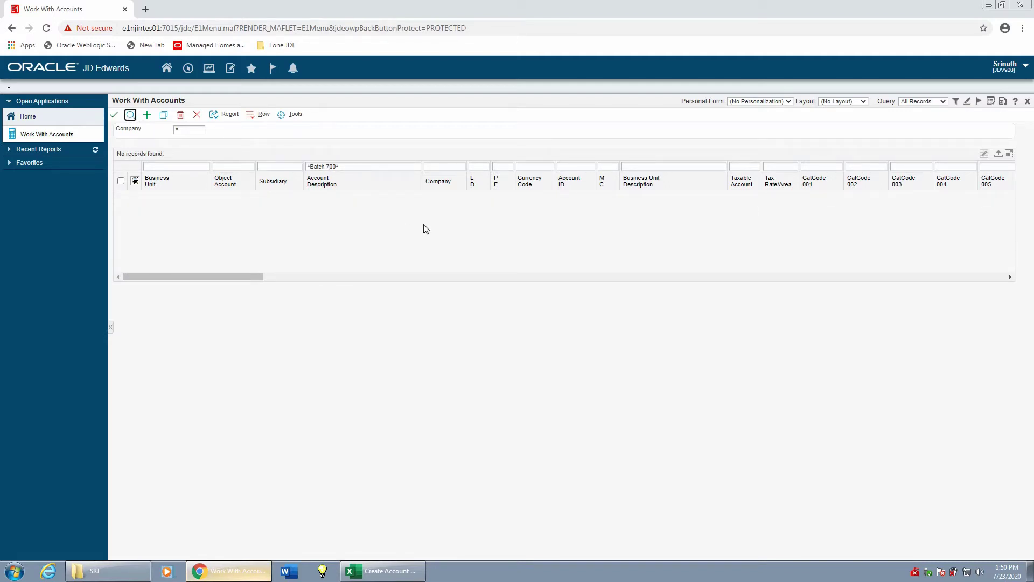
key(alt+Tab)
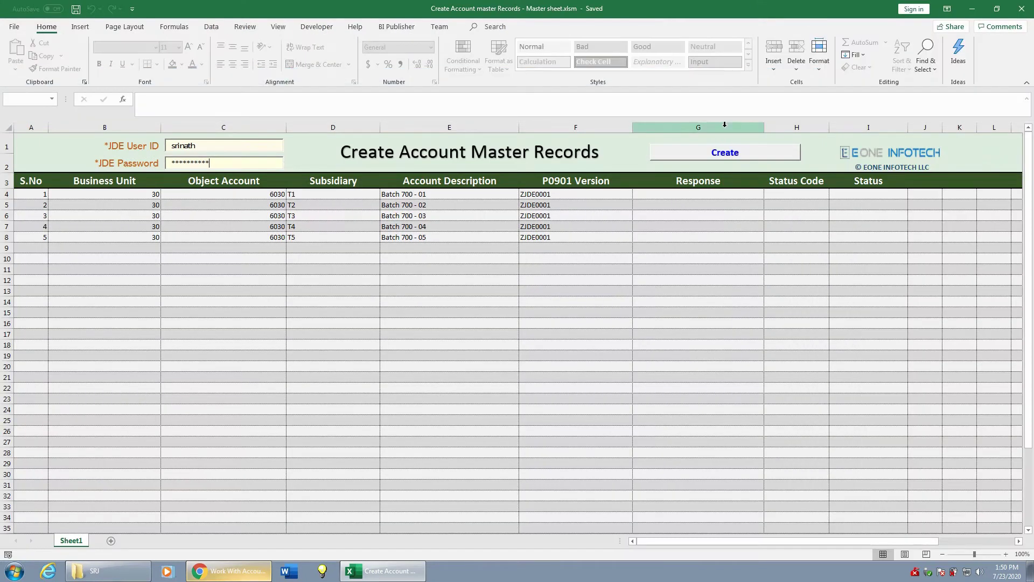
Run the Create macro so all five Batch 700 rows return status 200 Success.
click(870, 124)
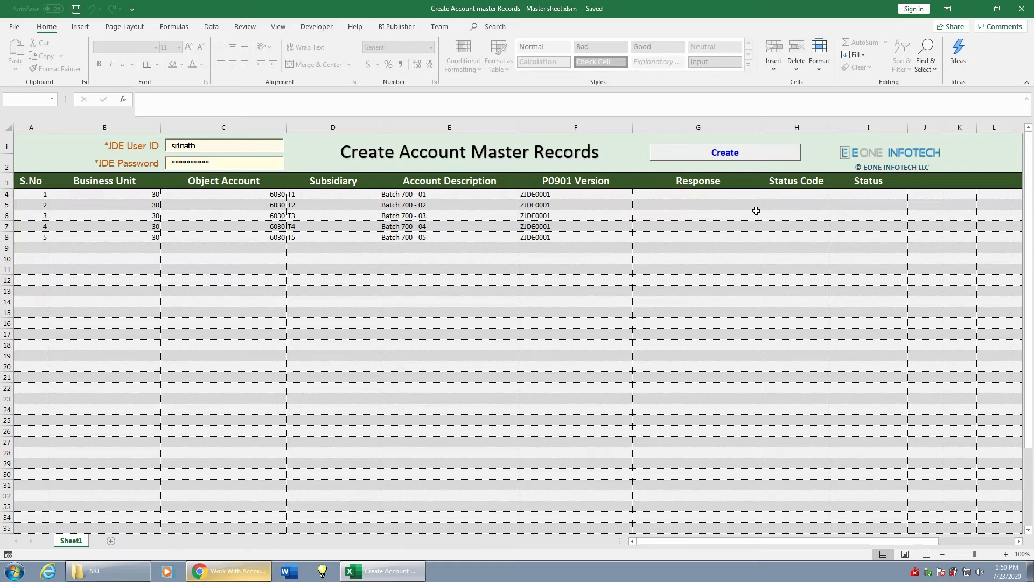
click(737, 159)
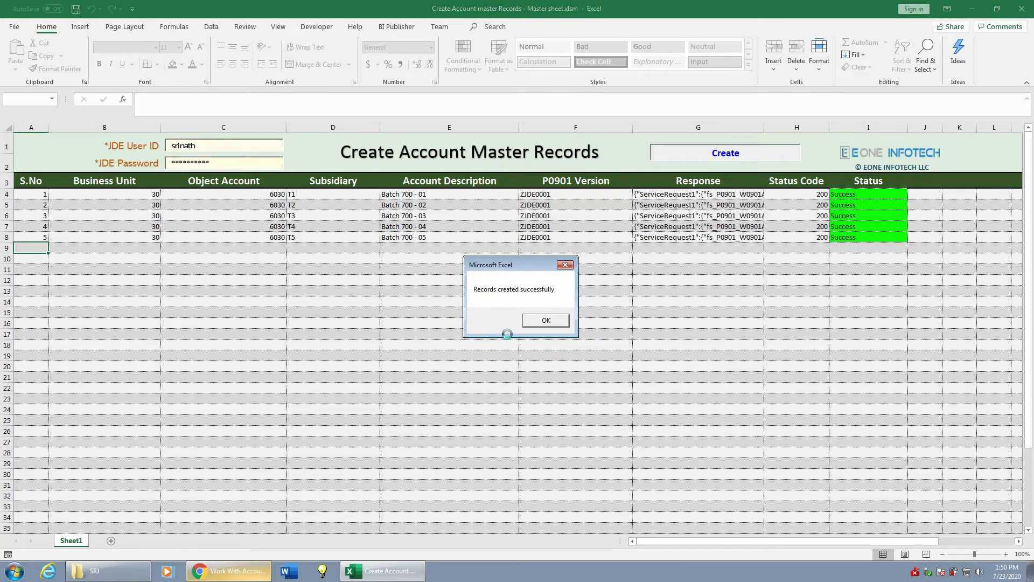
Dismiss the records-created message and view row 1's JSON response in cell G4.
click(546, 323)
click(546, 321)
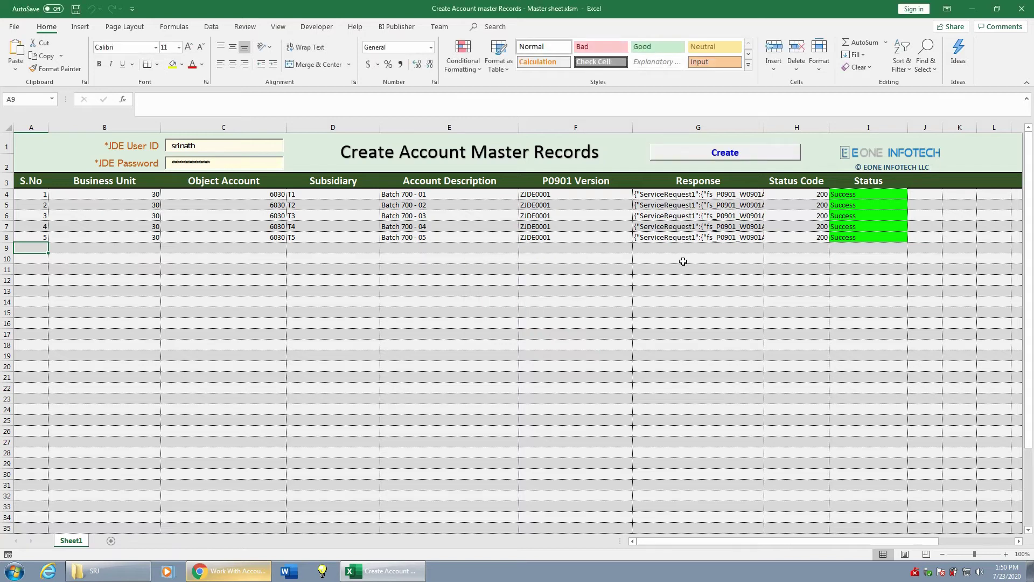
click(760, 194)
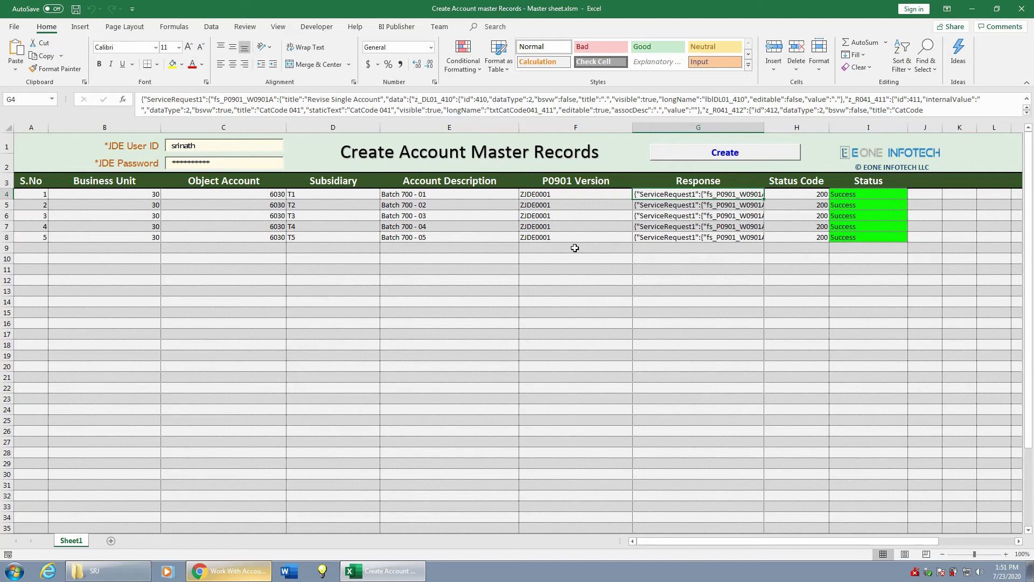
Rerun Find in JD Edwards to list the five new Batch 700 accounts T1–T5.
click(253, 573)
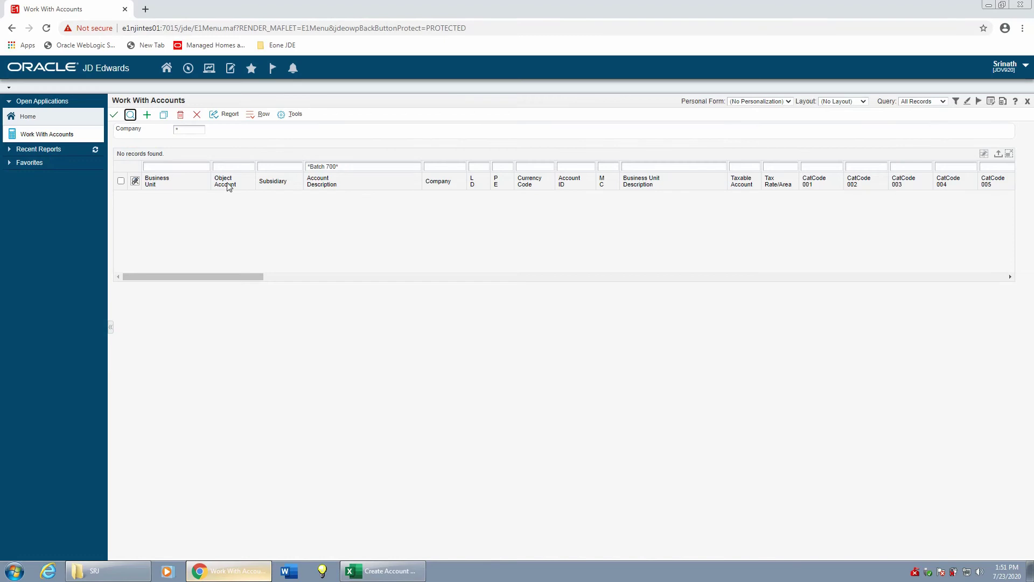
click(130, 116)
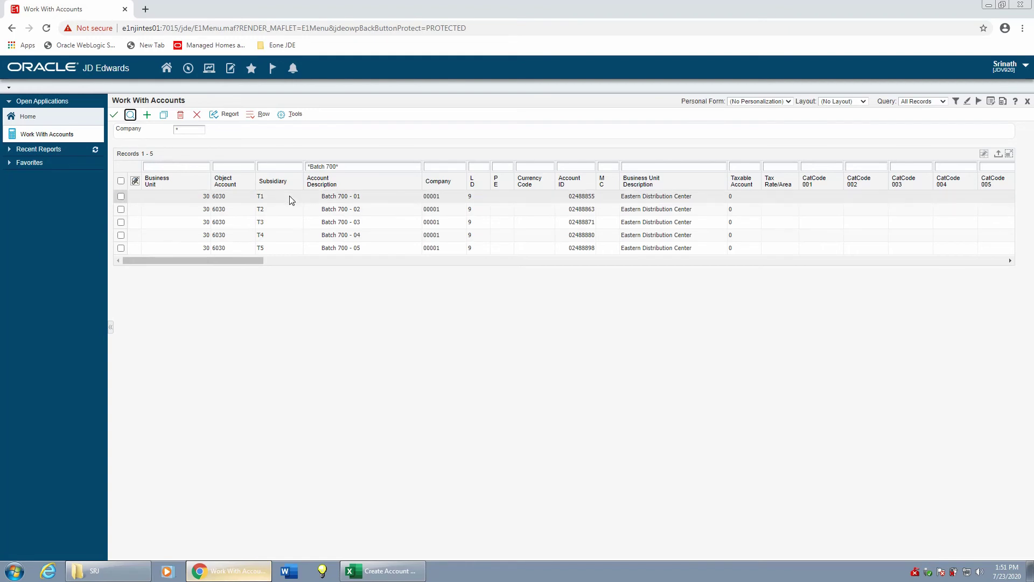
Bring the Excel workbook with its five 200 Success rows back in front.
click(405, 570)
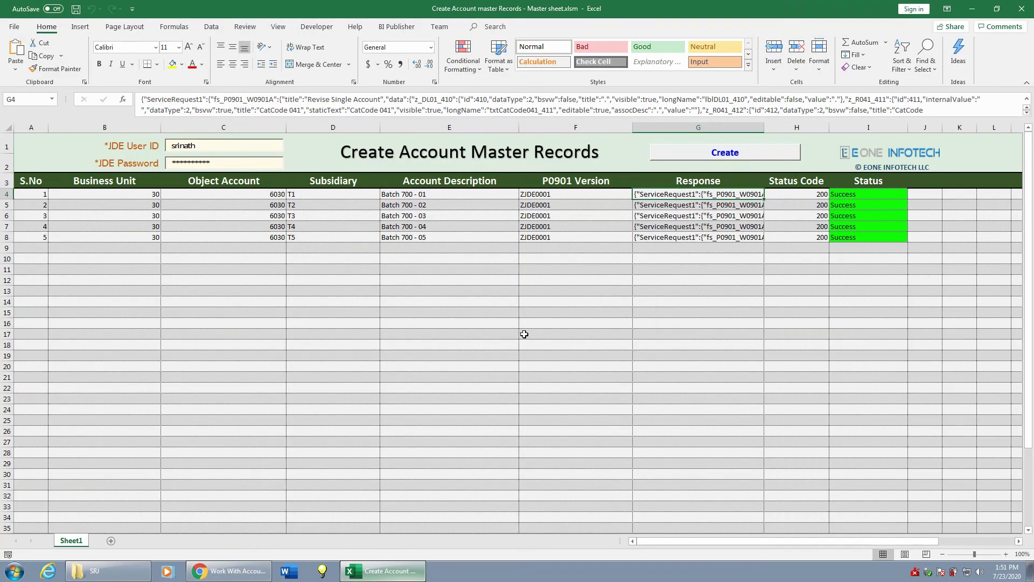